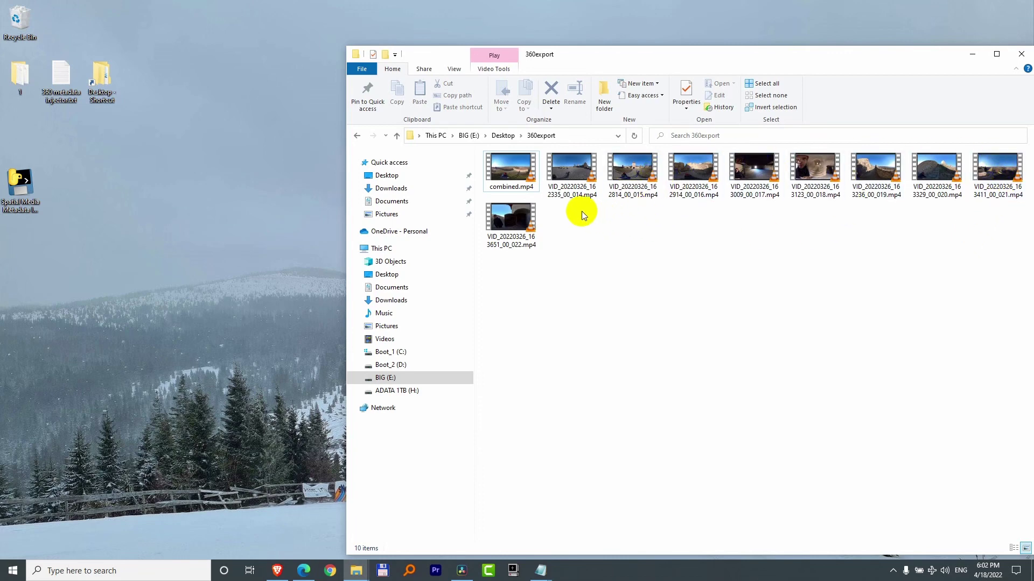
# Play the first 360 clip and look around its surroundings, then close the player
pyautogui.doubleClick(572, 171)
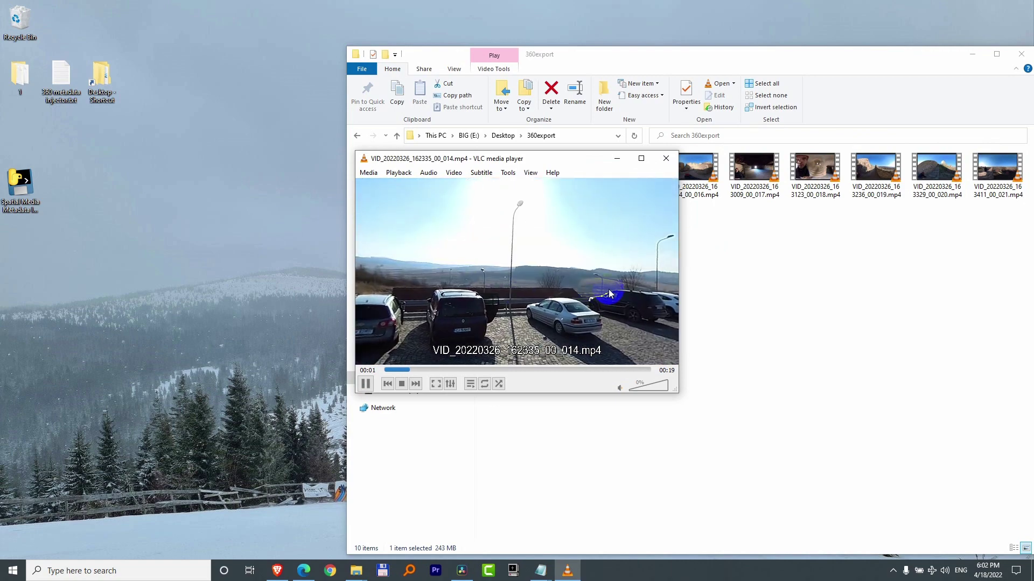
pyautogui.moveTo(610, 293)
pyautogui.mouseDown()
pyautogui.moveTo(462, 279)
pyautogui.moveTo(592, 289)
pyautogui.mouseUp()
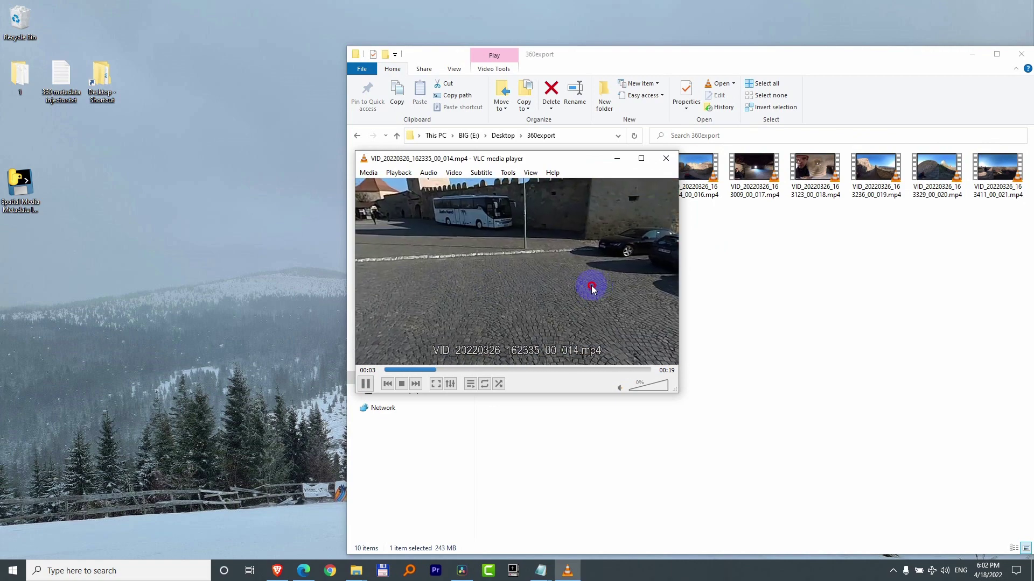
pyautogui.click(666, 158)
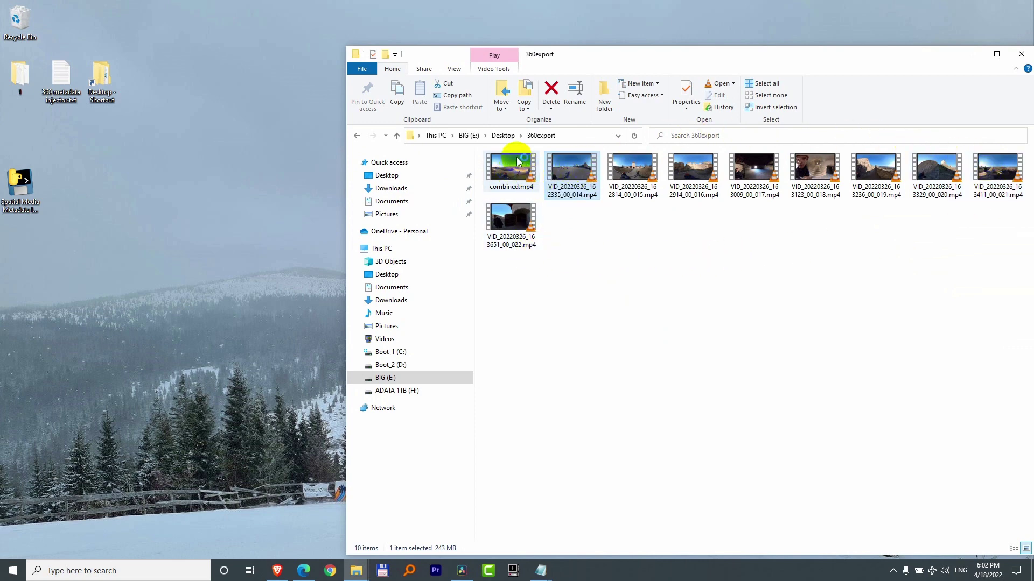
# Play combined.mp4 and try rotating its view, then close the player
pyautogui.doubleClick(514, 173)
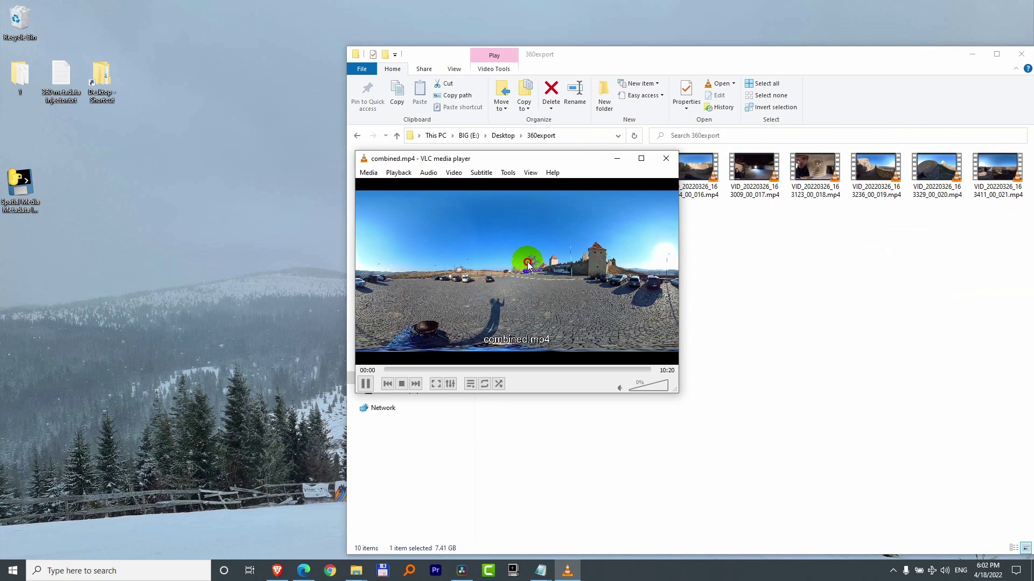
pyautogui.moveTo(540, 273)
pyautogui.mouseDown()
pyautogui.moveTo(503, 258)
pyautogui.moveTo(503, 193)
pyautogui.moveTo(588, 261)
pyautogui.mouseUp()
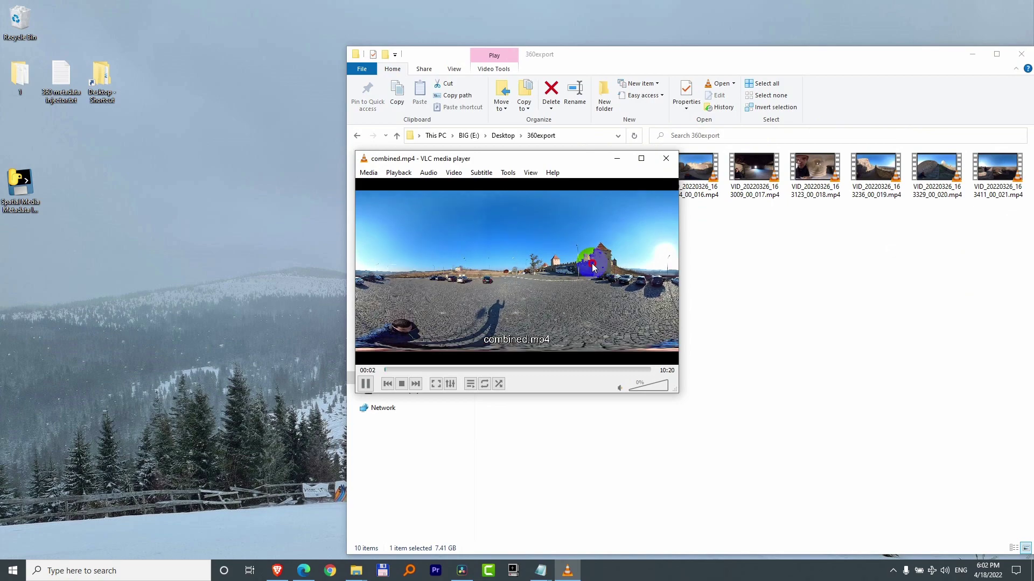
pyautogui.moveTo(579, 305)
pyautogui.mouseDown()
pyautogui.moveTo(669, 266)
pyautogui.moveTo(350, 281)
pyautogui.moveTo(643, 285)
pyautogui.moveTo(485, 208)
pyautogui.moveTo(640, 199)
pyautogui.moveTo(668, 170)
pyautogui.mouseUp()
pyautogui.click(666, 157)
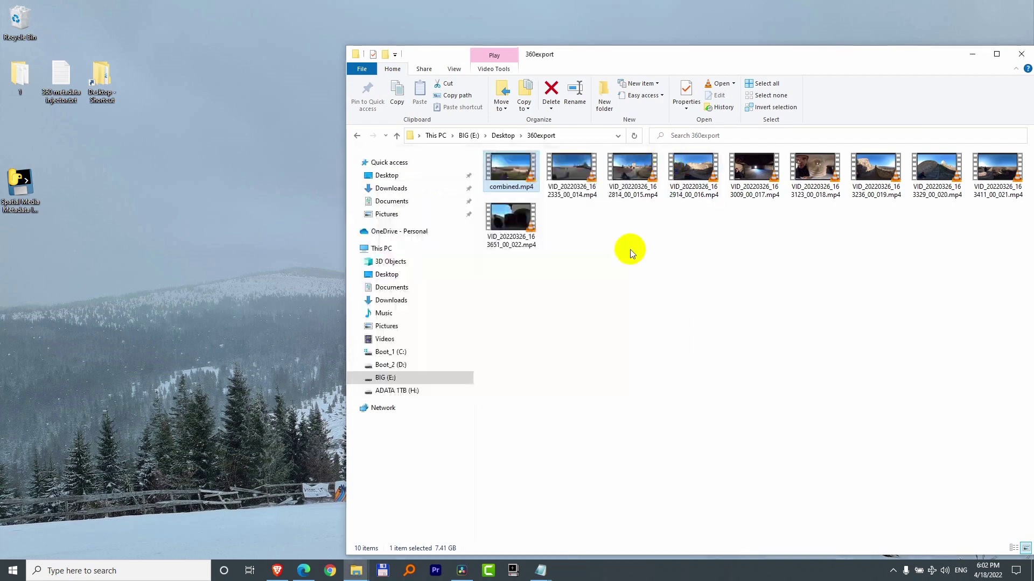
# Look over the injector's GitHub release page and its list of downloads, then return to the desktop
pyautogui.click(593, 290)
pyautogui.click(23, 199)
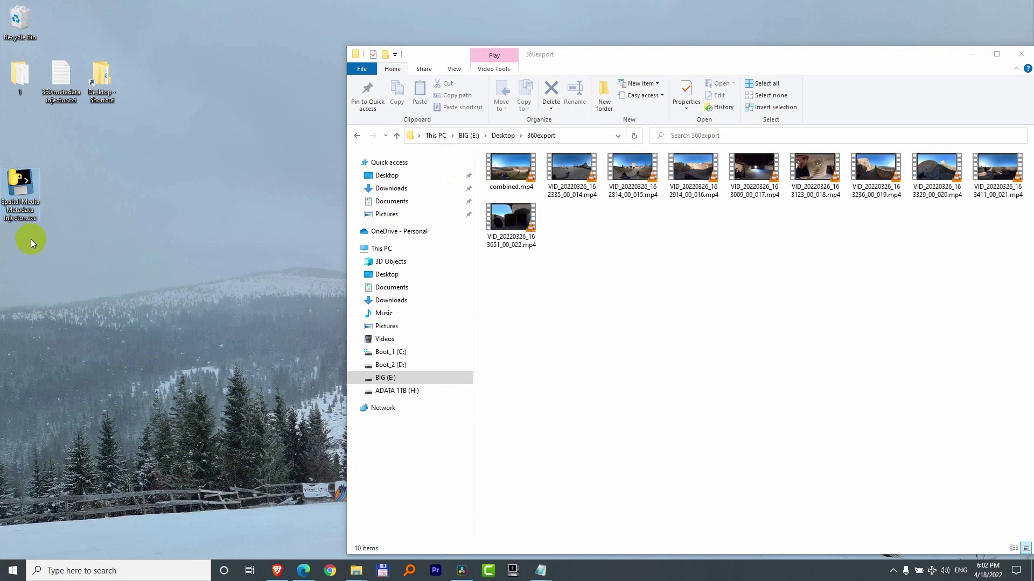
pyautogui.click(284, 575)
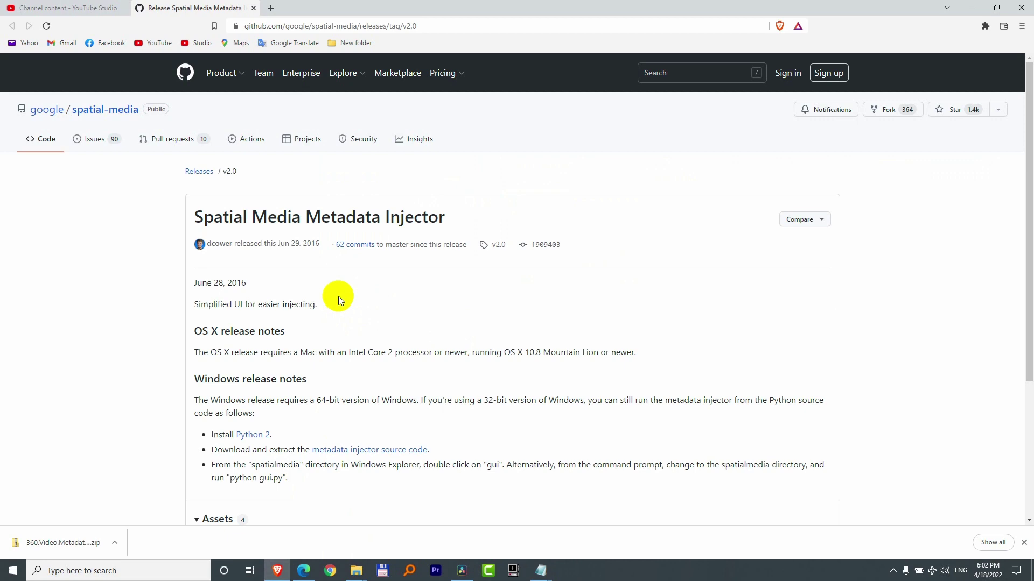
pyautogui.click(441, 26)
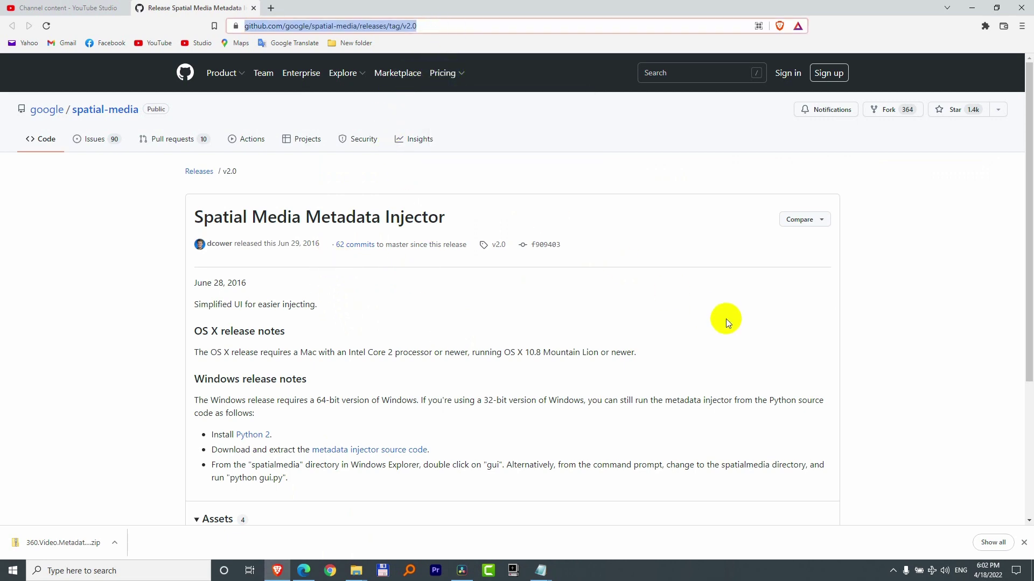
pyautogui.scroll(-4, 876, 318)
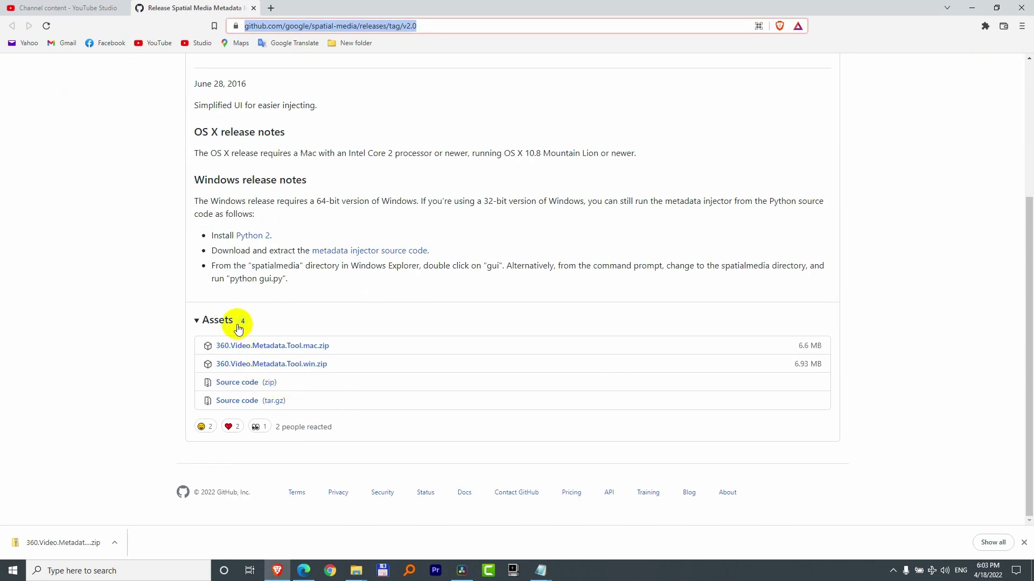
pyautogui.click(212, 322)
pyautogui.click(209, 400)
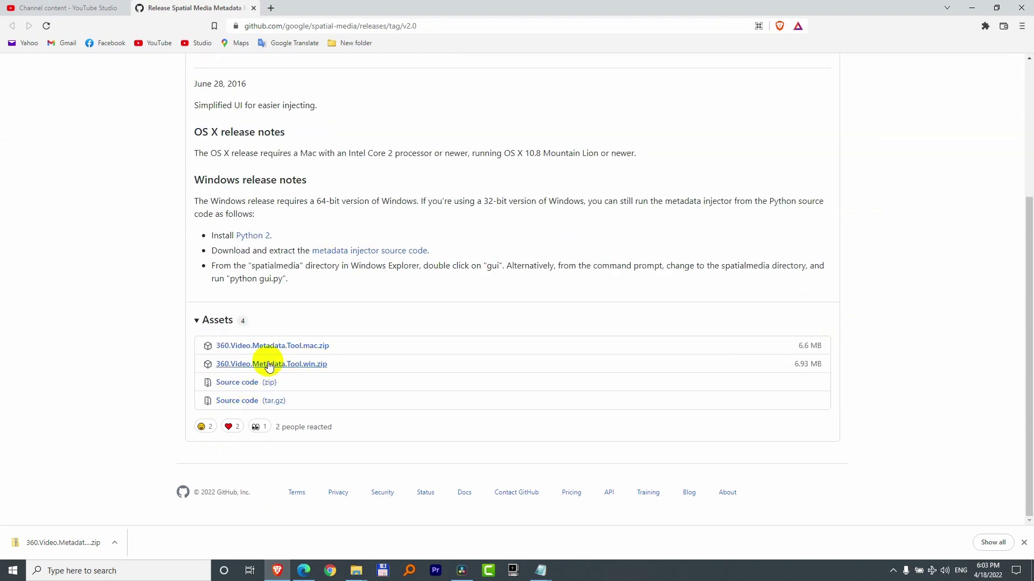
pyautogui.click(971, 7)
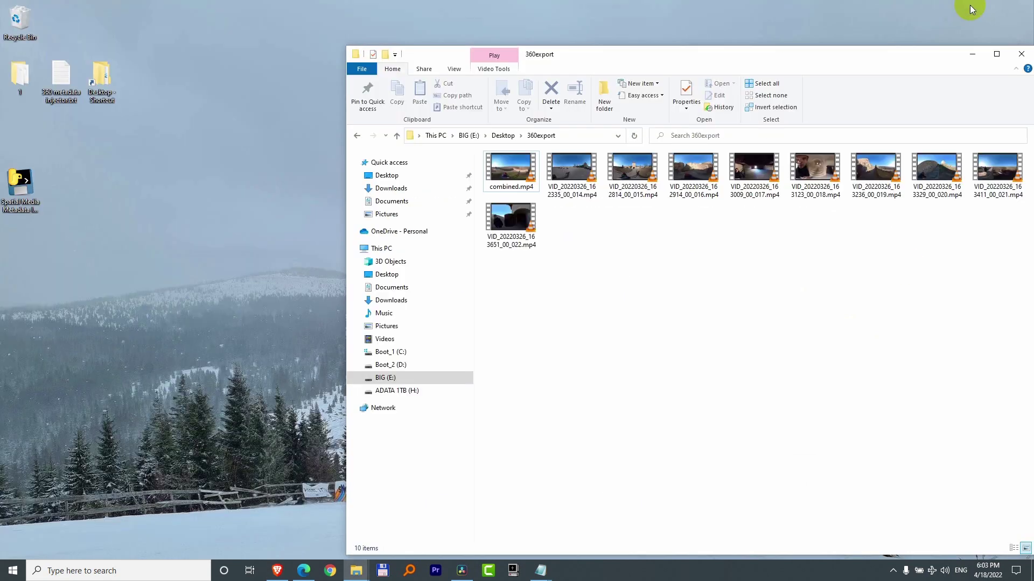
# Launch Spatial Media Metadata Injector and copy the 360export folder path from Explorer
pyautogui.doubleClick(23, 192)
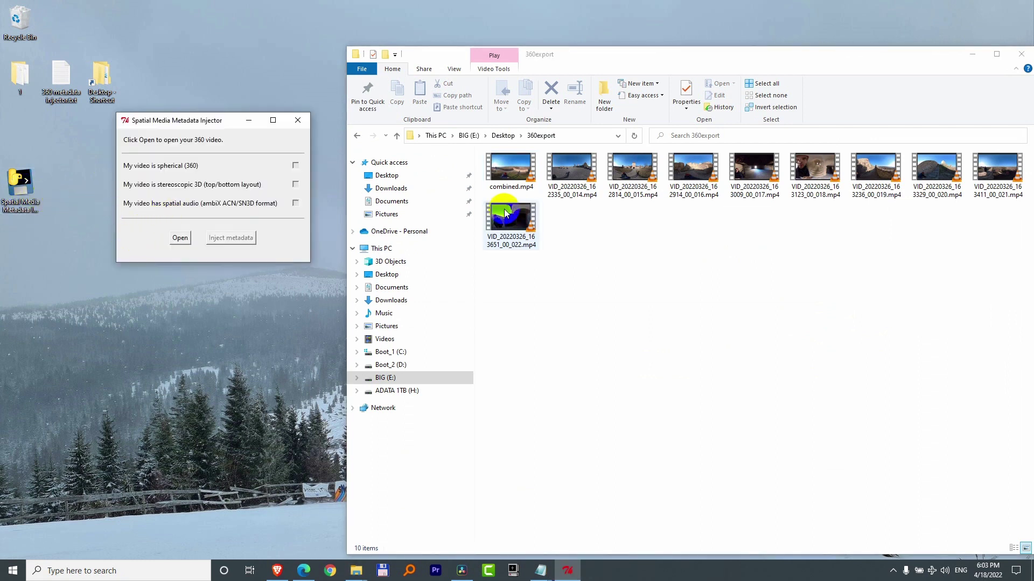
pyautogui.click(575, 135)
pyautogui.rightClick(519, 136)
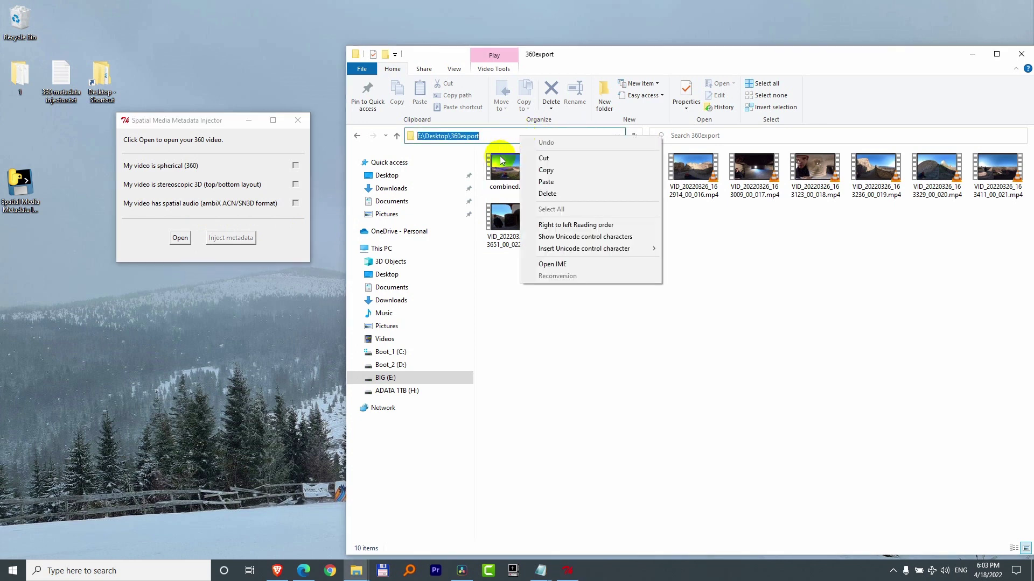
pyautogui.click(553, 170)
# Paste the 360export path into the Open dialog and load combined.mp4 into the injector
pyautogui.click(180, 240)
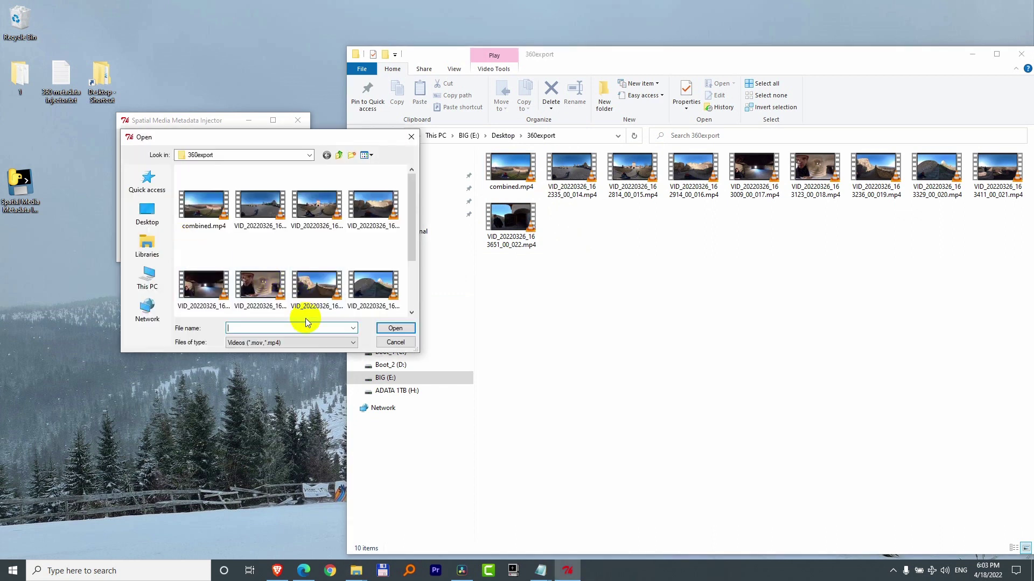
pyautogui.rightClick(277, 326)
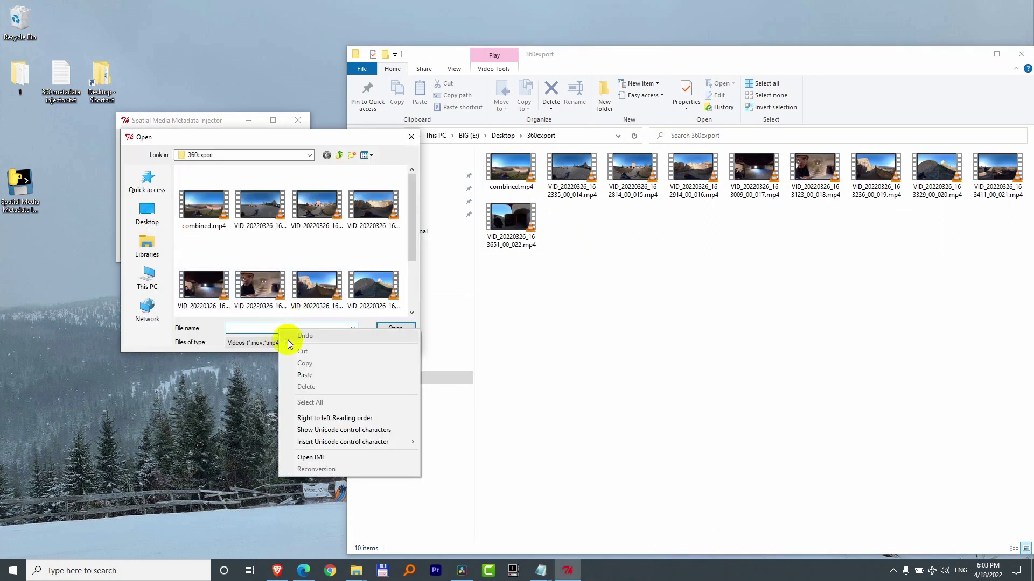
pyautogui.click(312, 376)
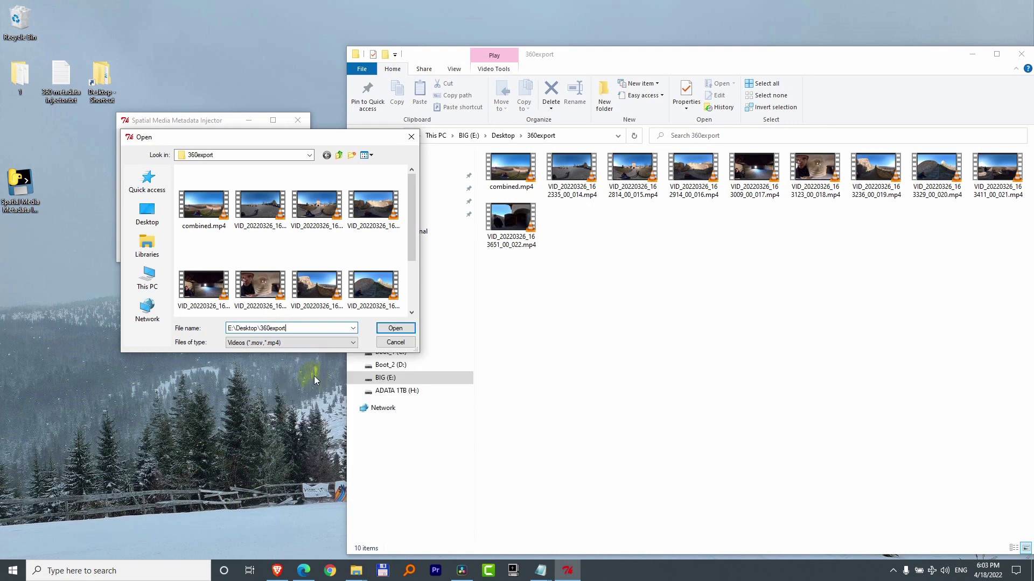
pyautogui.click(395, 329)
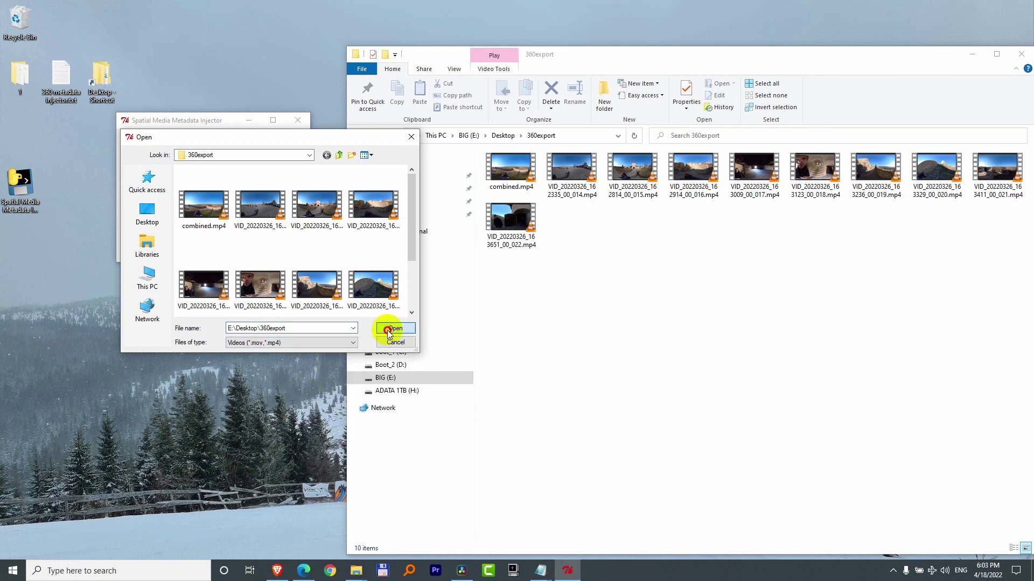
pyautogui.click(211, 223)
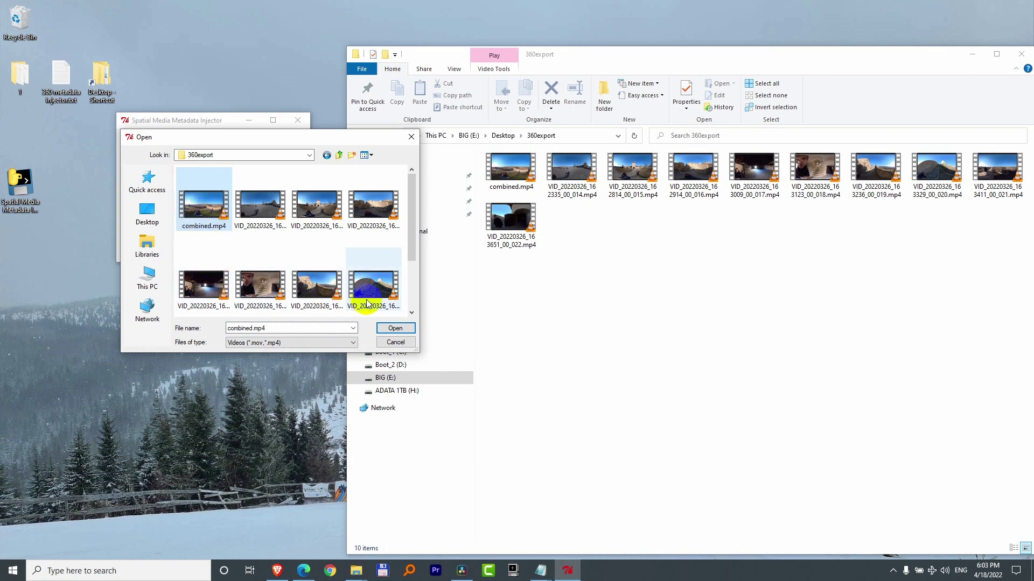
pyautogui.click(398, 332)
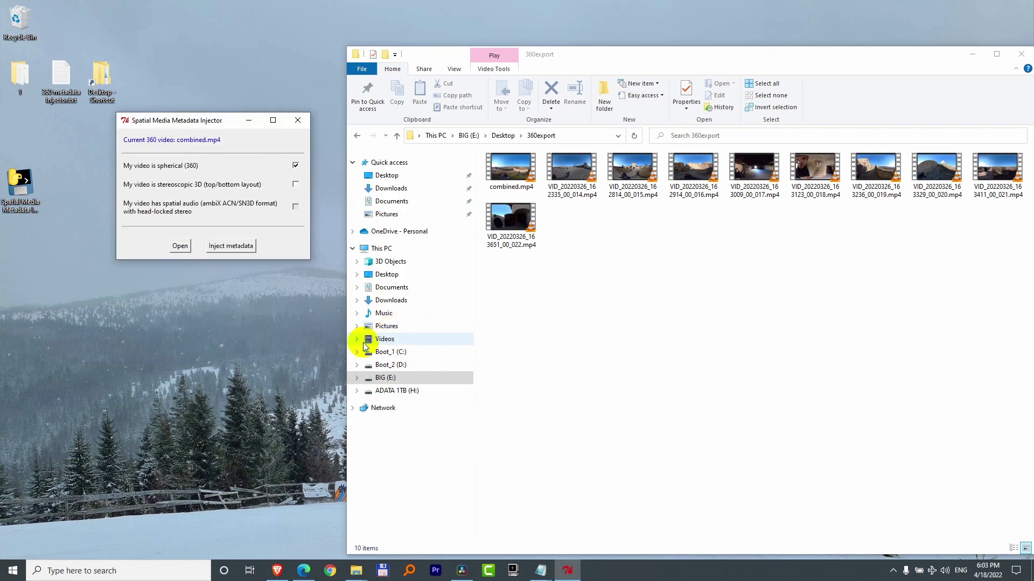
# Tick 'My video is spherical (360)', inject the metadata and save as combined_injected.mp4
pyautogui.click(296, 166)
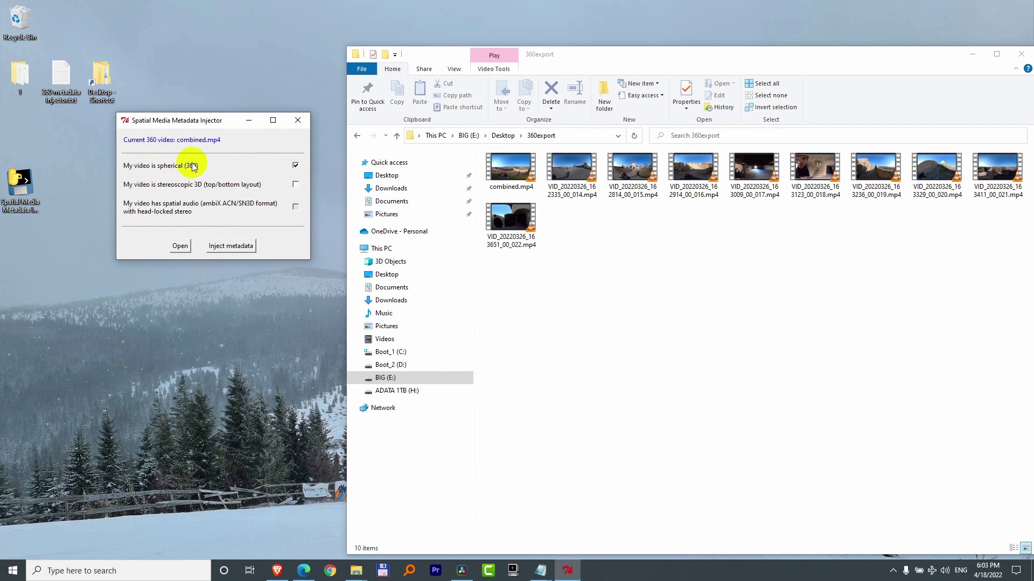
pyautogui.click(232, 246)
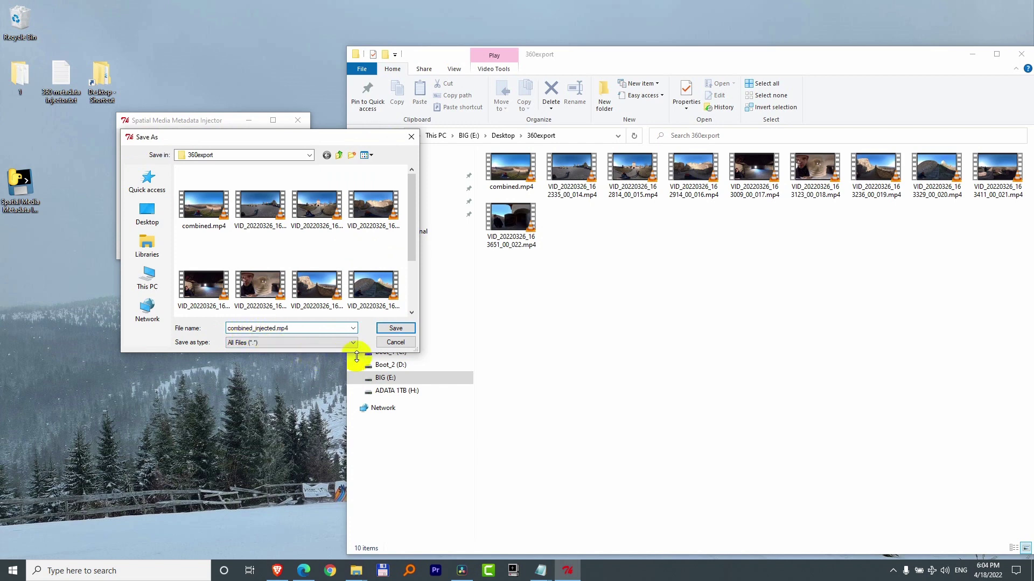
pyautogui.click(396, 328)
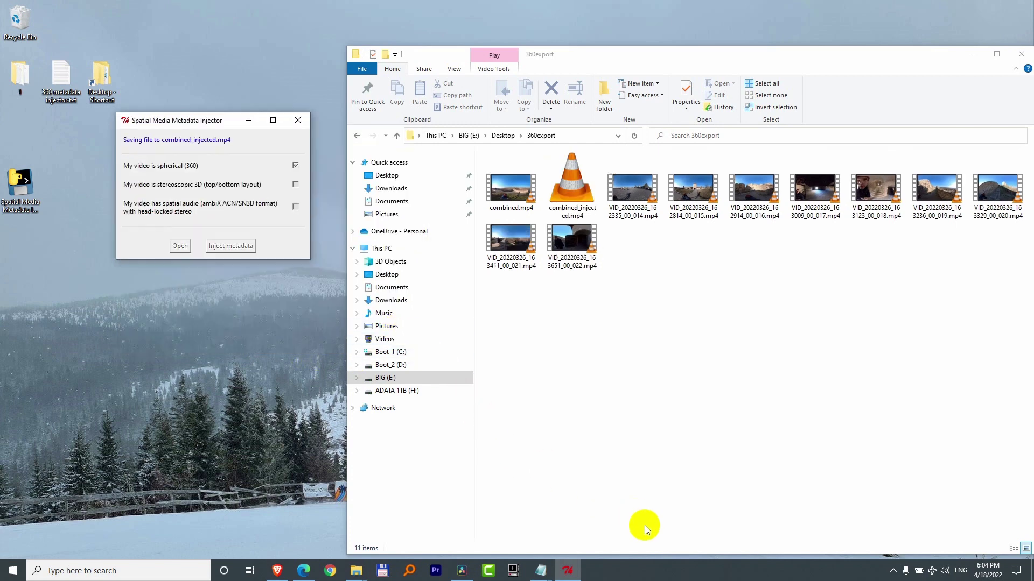
pyautogui.rightClick(615, 577)
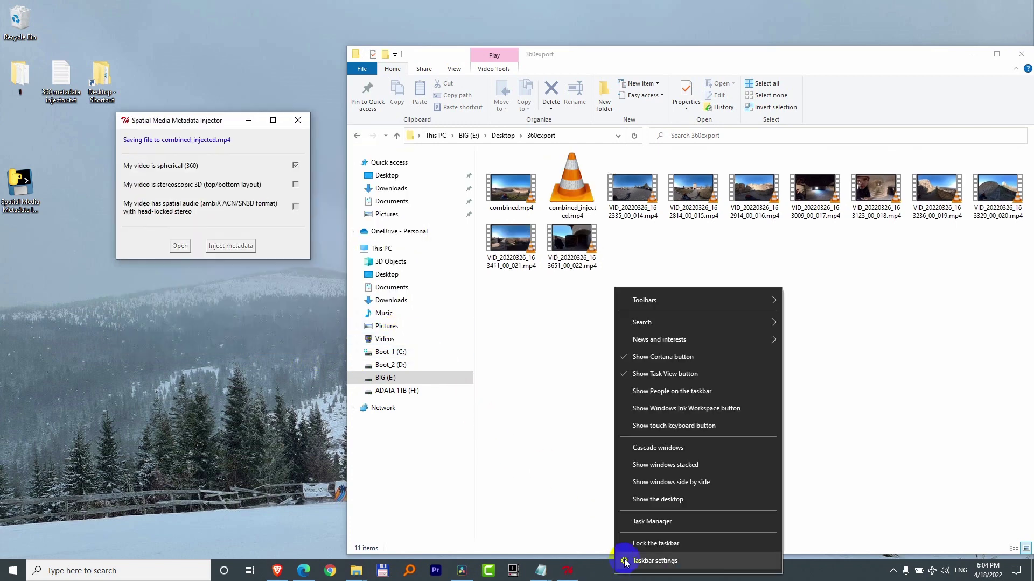
pyautogui.click(648, 522)
pyautogui.moveTo(541, 75); pyautogui.dragTo(256, 93)
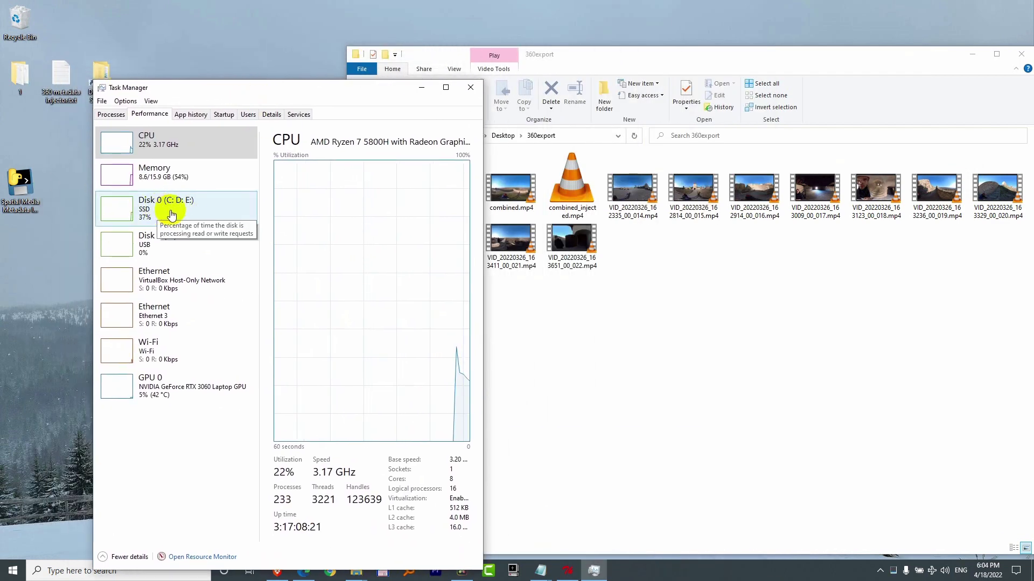
pyautogui.click(171, 215)
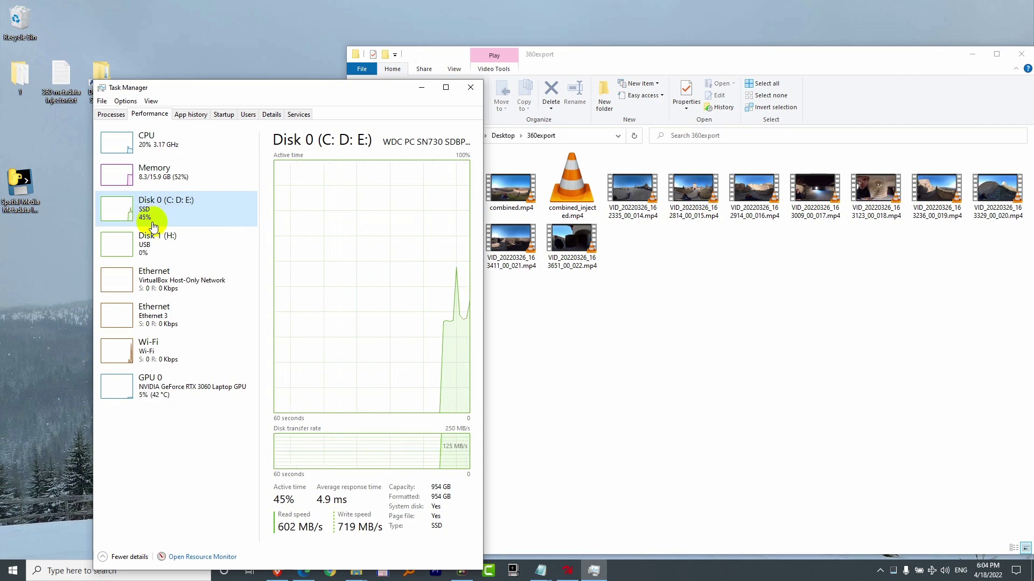
pyautogui.click(471, 87)
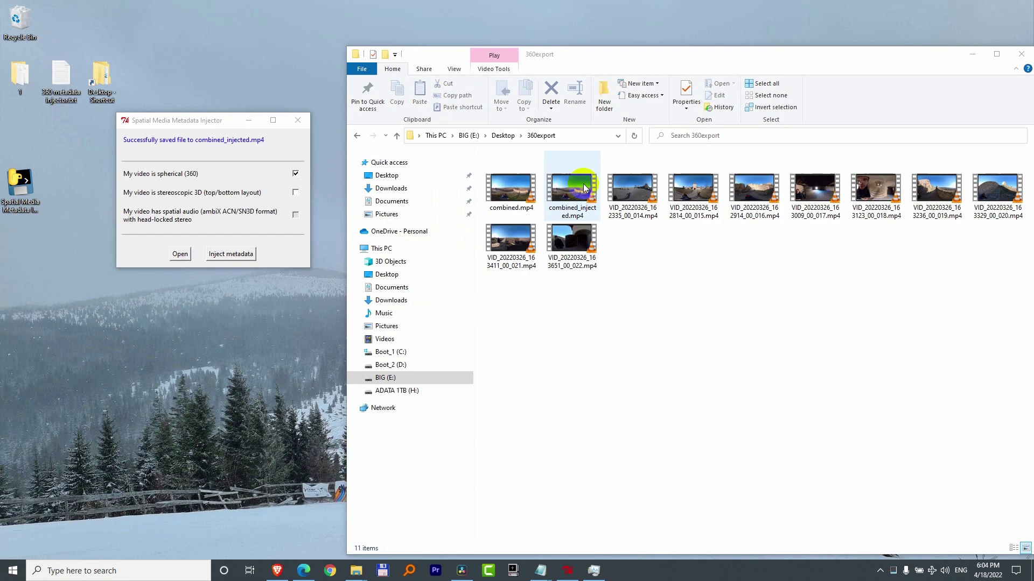
pyautogui.click(519, 196)
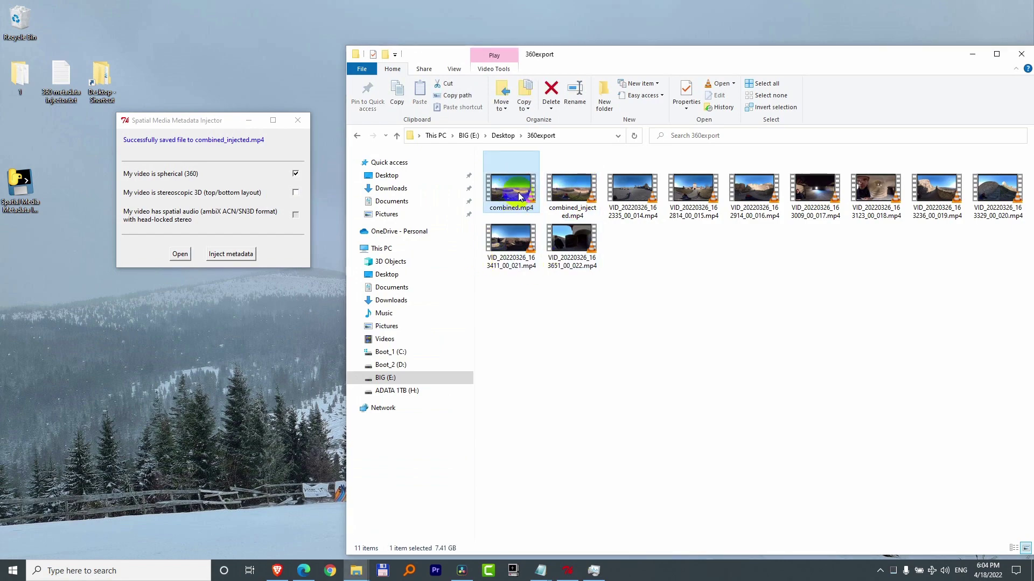
pyautogui.doubleClick(519, 198)
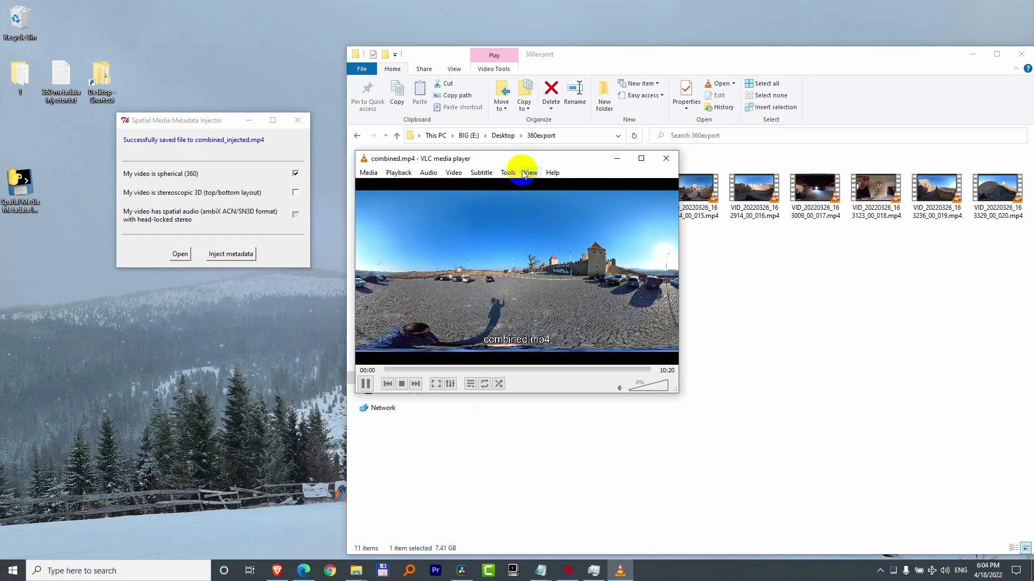
pyautogui.moveTo(529, 162); pyautogui.dragTo(268, 284)
pyautogui.moveTo(263, 355)
pyautogui.mouseDown()
pyautogui.moveTo(261, 364)
pyautogui.moveTo(169, 371)
pyautogui.moveTo(277, 369)
pyautogui.moveTo(249, 392)
pyautogui.moveTo(251, 382)
pyautogui.moveTo(327, 402)
pyautogui.moveTo(276, 382)
pyautogui.moveTo(285, 383)
pyautogui.mouseUp()
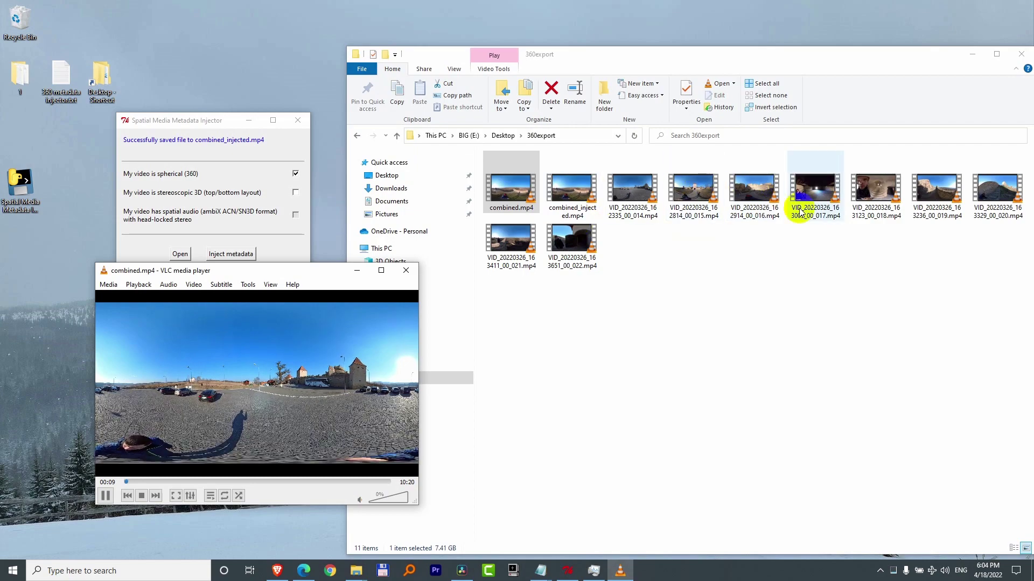
pyautogui.click(405, 270)
pyautogui.doubleClick(572, 191)
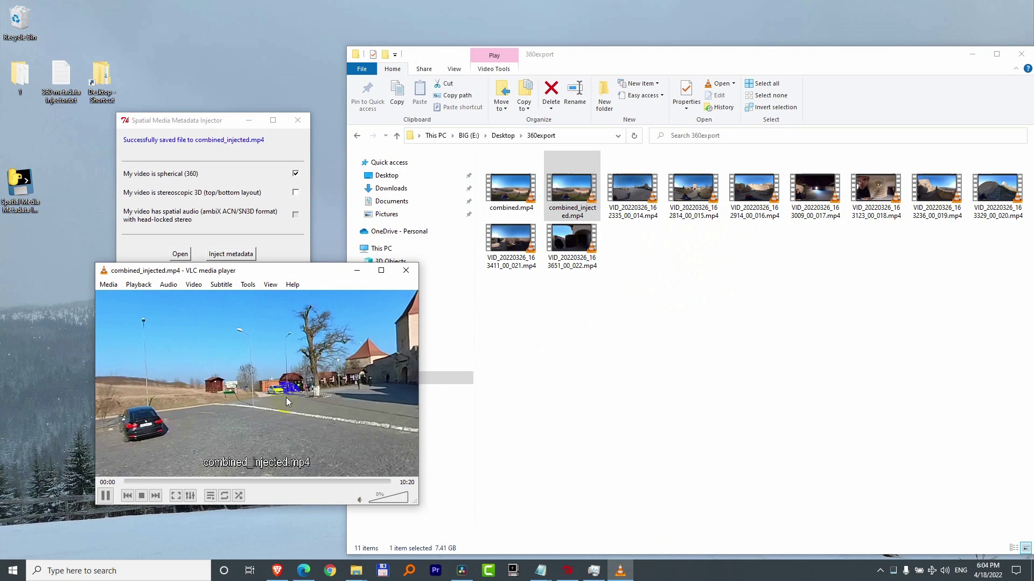
pyautogui.moveTo(255, 372); pyautogui.dragTo(193, 383)
pyautogui.click(406, 270)
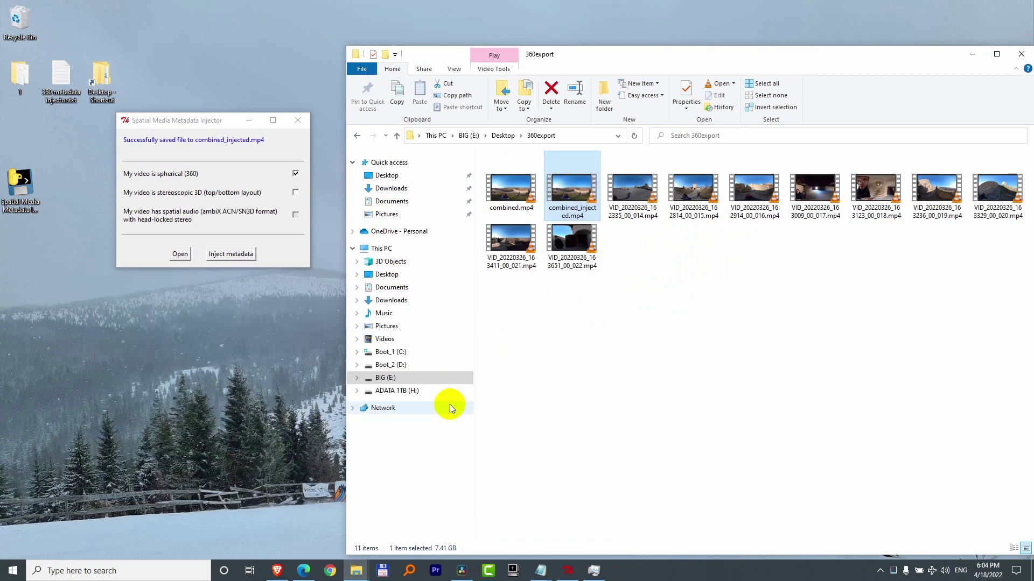
# Mark combined and combined_injected in Total Commander and run Files > Compare By Content
pyautogui.click(383, 572)
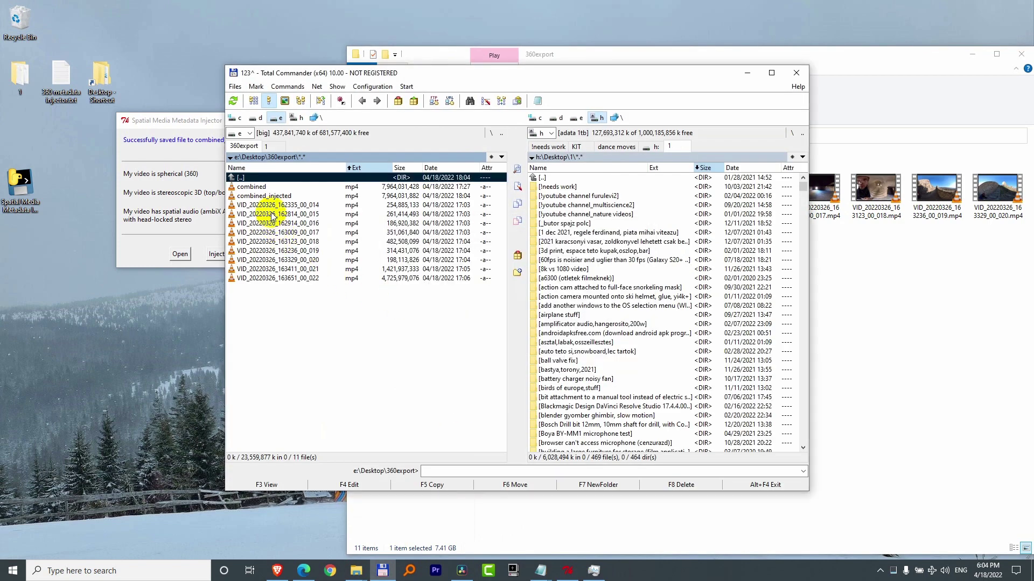
pyautogui.click(261, 188)
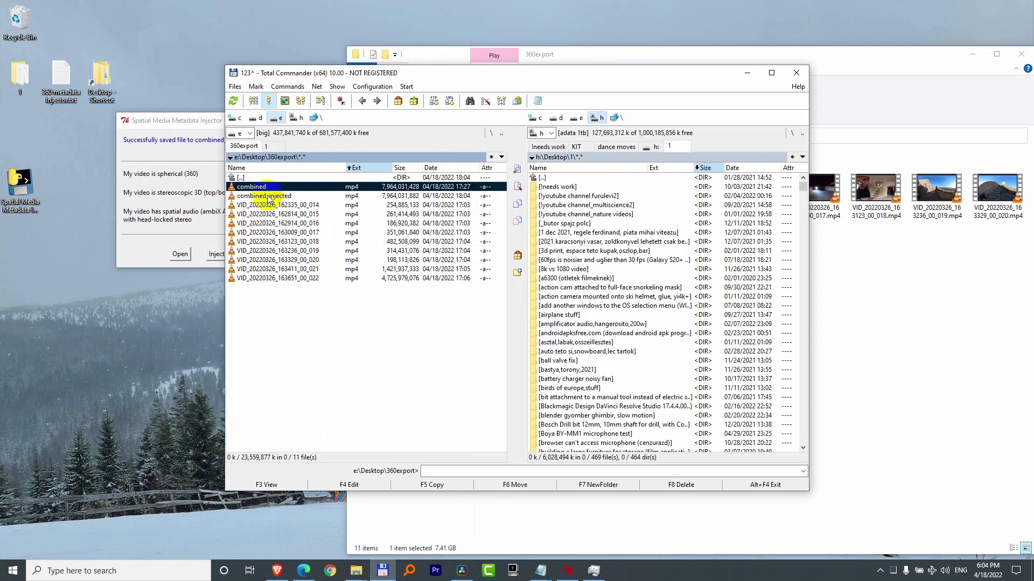
pyautogui.keyDown('ctrl'); pyautogui.click(269, 188); pyautogui.keyUp('ctrl')
pyautogui.keyDown('ctrl'); pyautogui.click(269, 197); pyautogui.keyUp('ctrl')
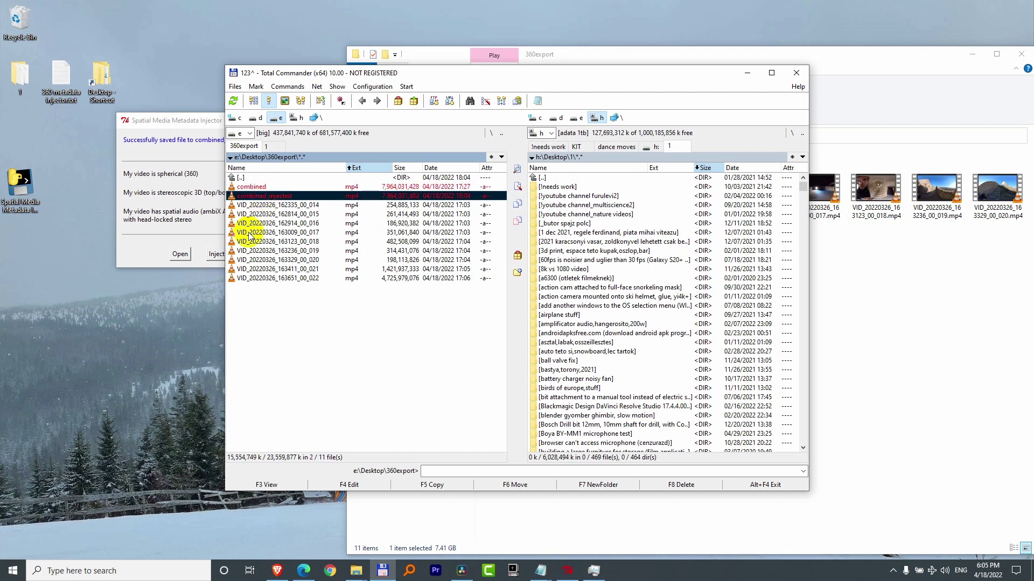
pyautogui.click(235, 87)
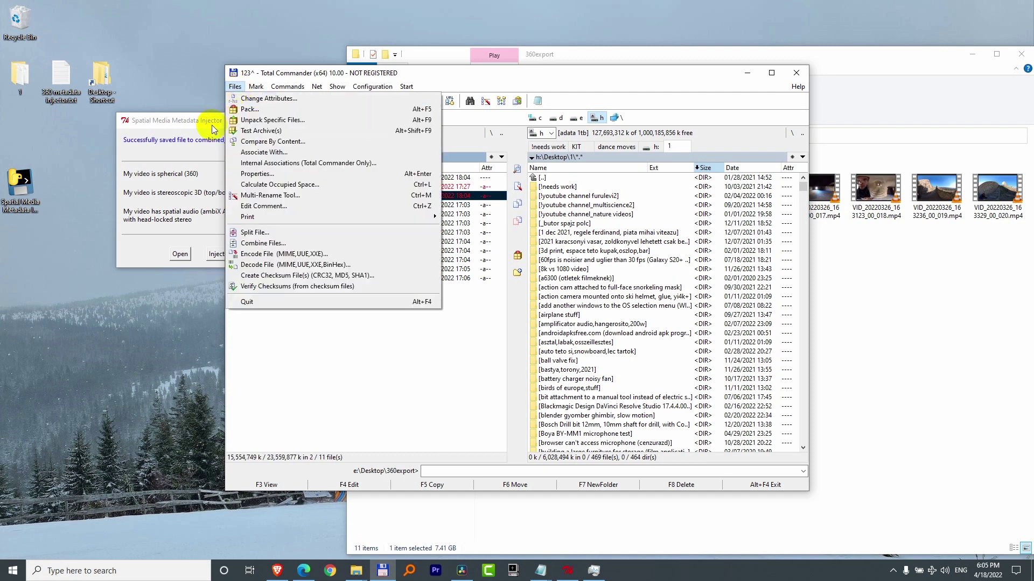
pyautogui.click(314, 143)
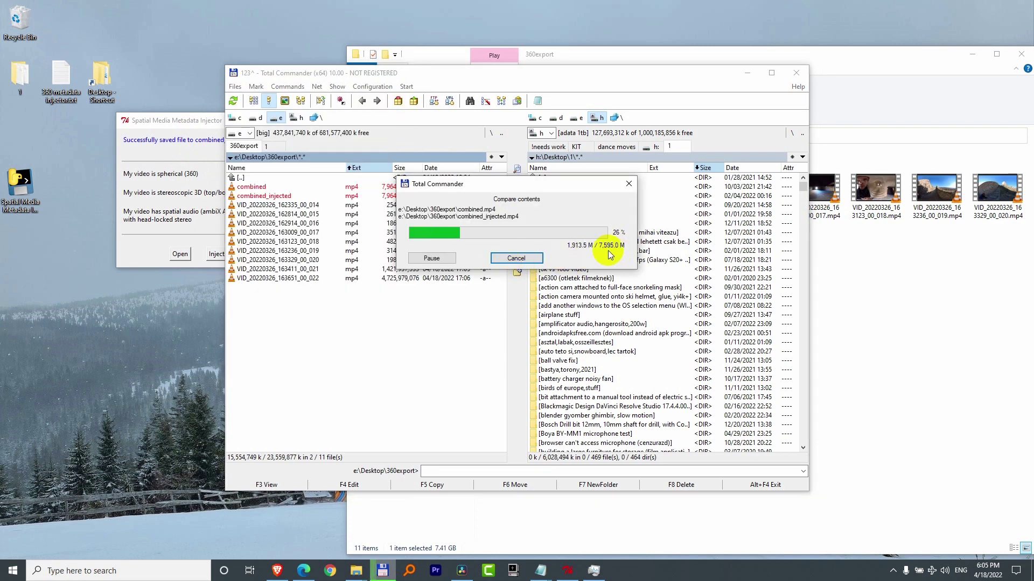
pyautogui.click(851, 62)
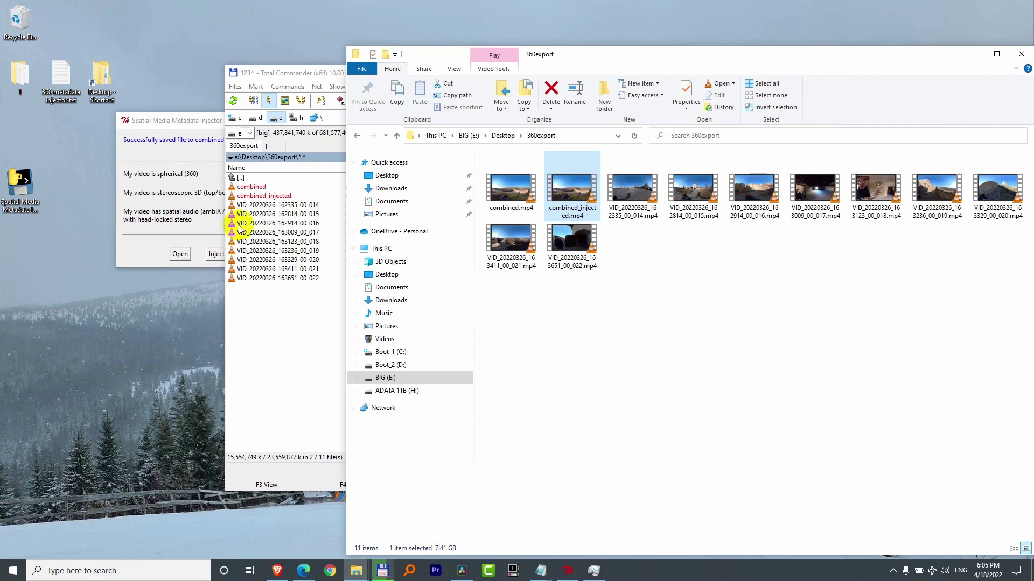
pyautogui.click(308, 72)
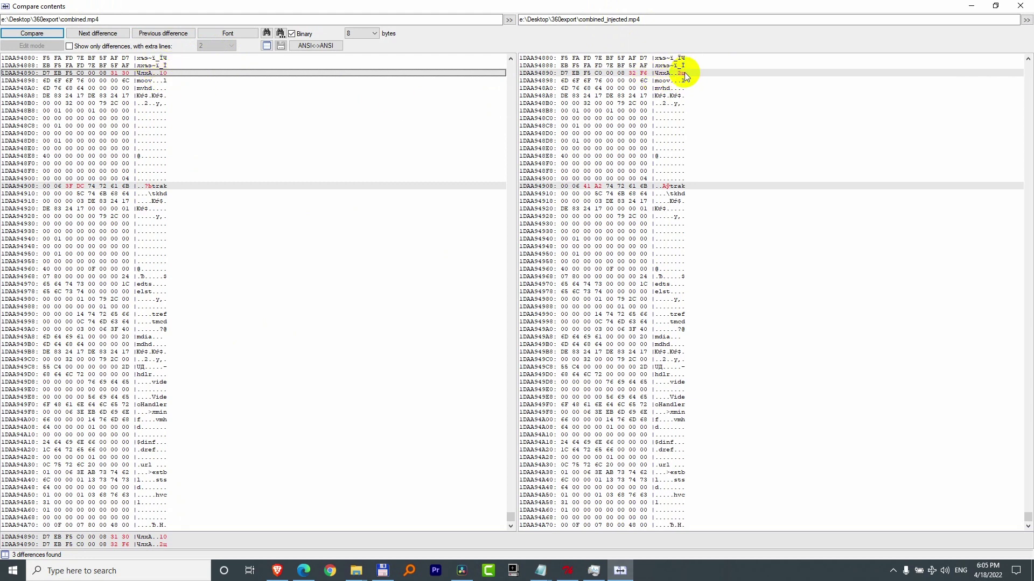
# Step through the differences at 1DAA94908 and 1DAAF88E0, then close the comparison and unmark the files
pyautogui.click(110, 36)
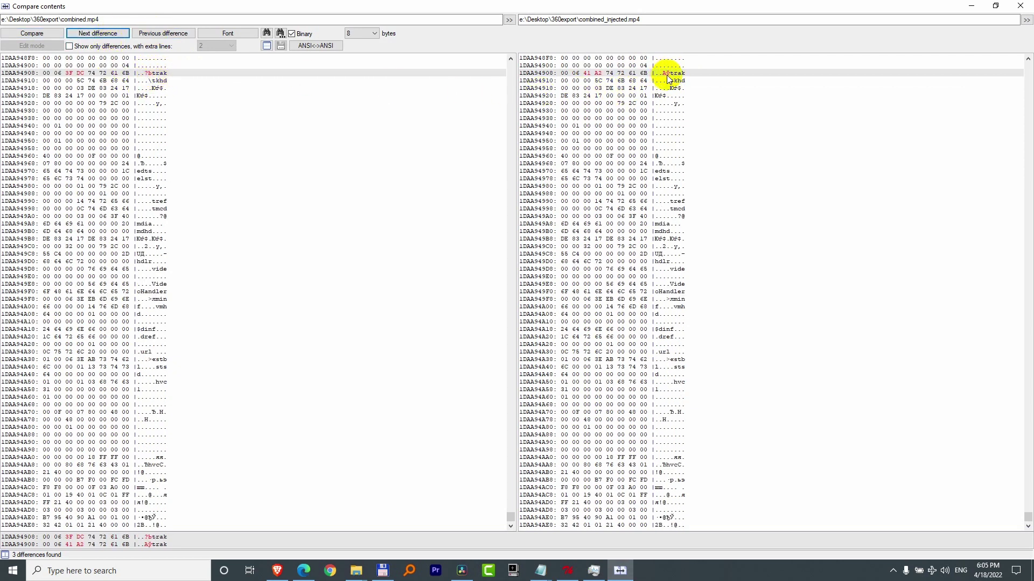
pyautogui.click(95, 33)
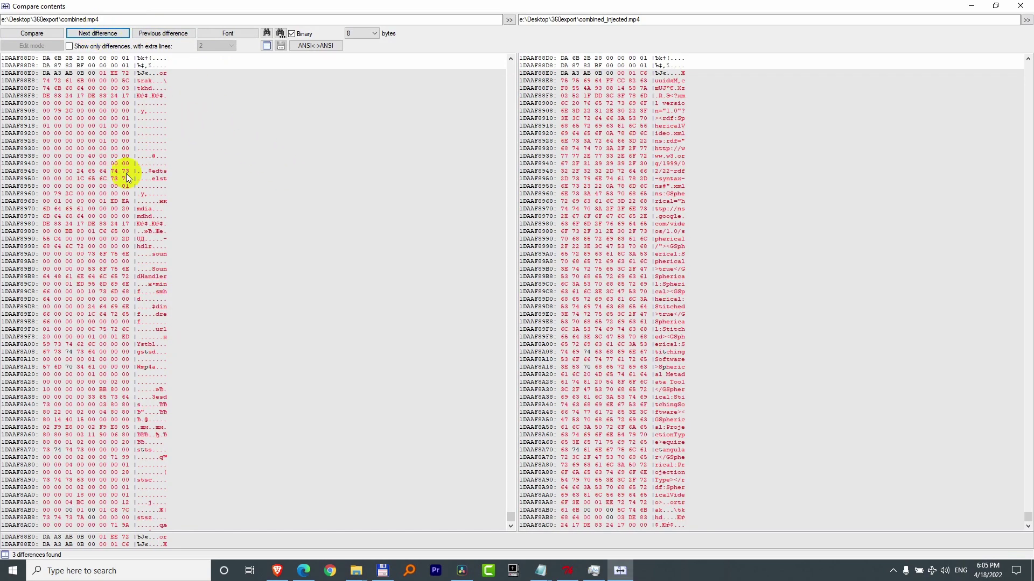
pyautogui.scroll(-15, 375, 444)
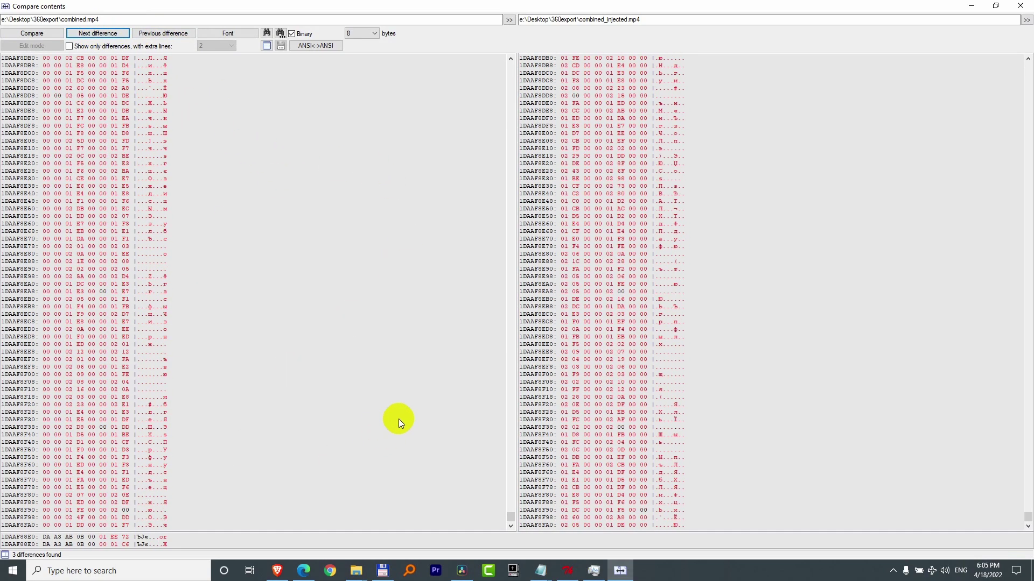
pyautogui.scroll(-14, 400, 431)
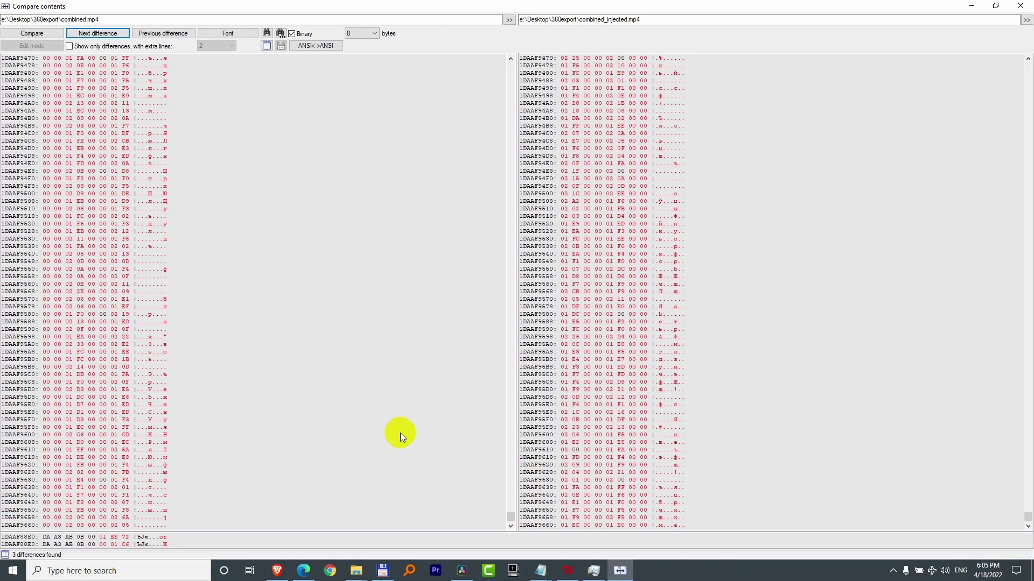
pyautogui.scroll(-3, 400, 436)
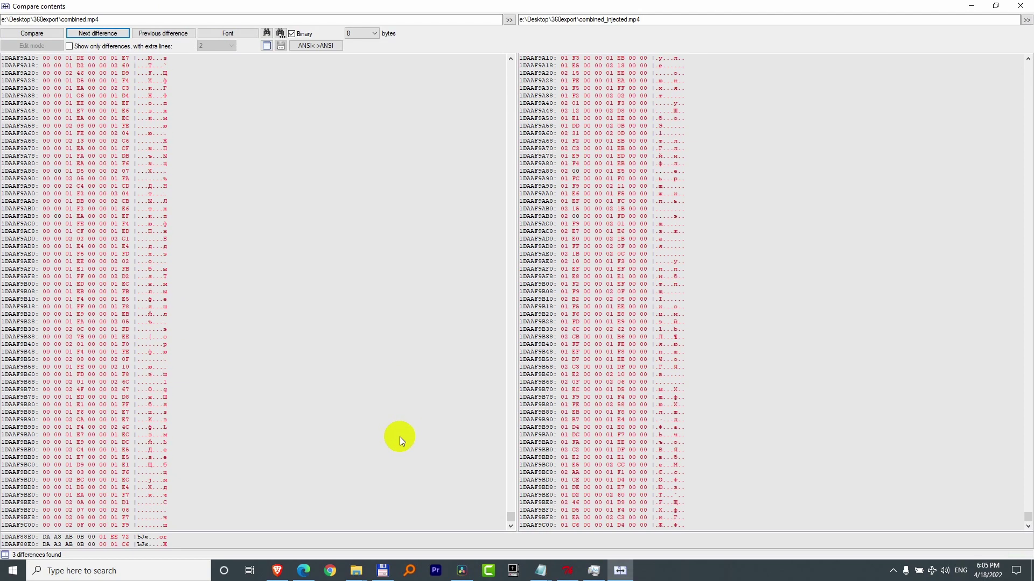
pyautogui.click(1020, 6)
pyautogui.click(441, 196)
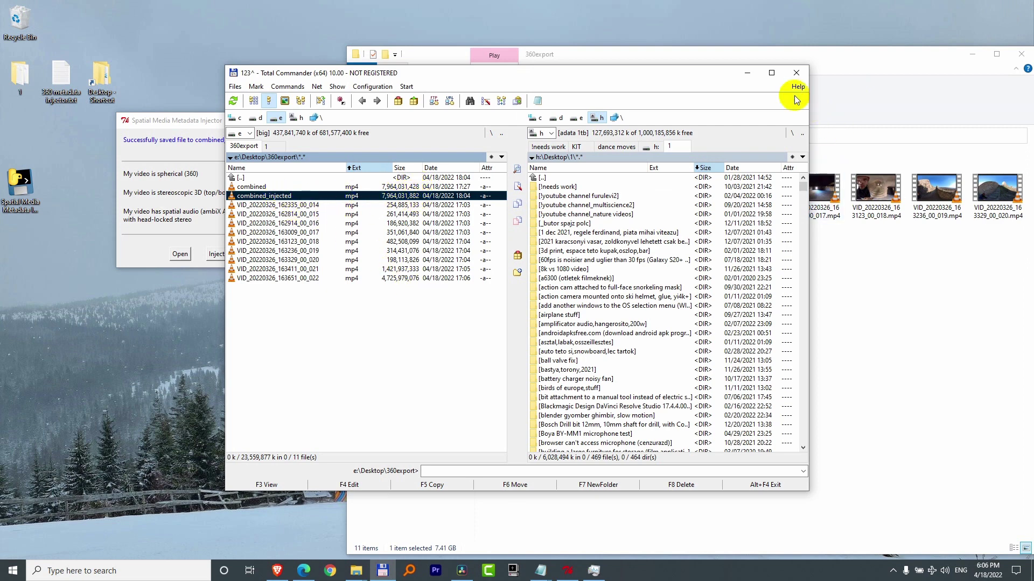
# Minimize Total Commander and confirm combined_injected.mp4 is a 7.41 GB, 10:20 video in Explorer
pyautogui.click(749, 73)
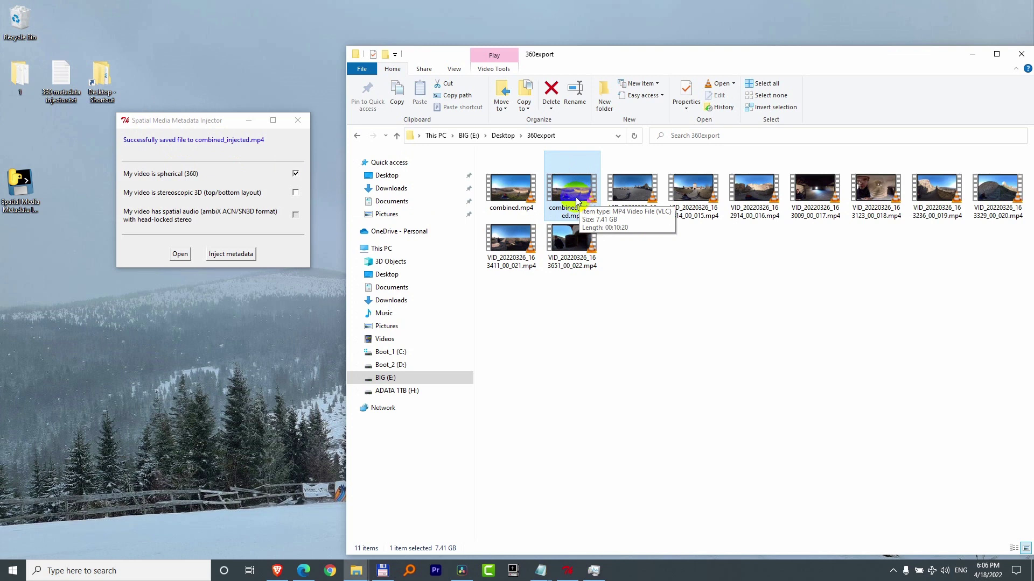
pyautogui.moveTo(461, 572)
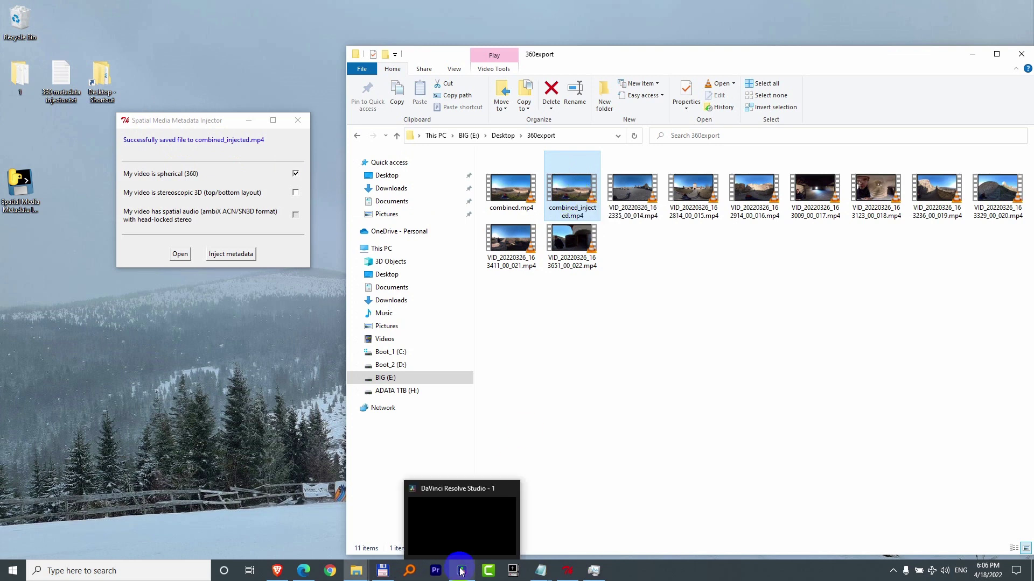